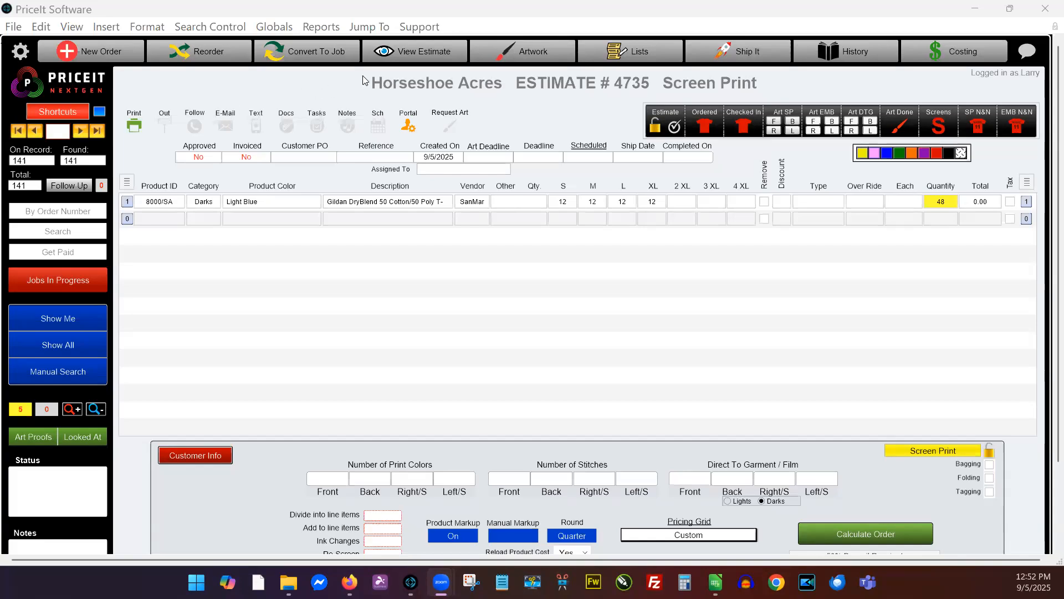
# Step: Convert the Horseshoe Acres estimate to a job with deadline 9/5/2025 and shipping method PICKUP
pyautogui.click(318, 55)
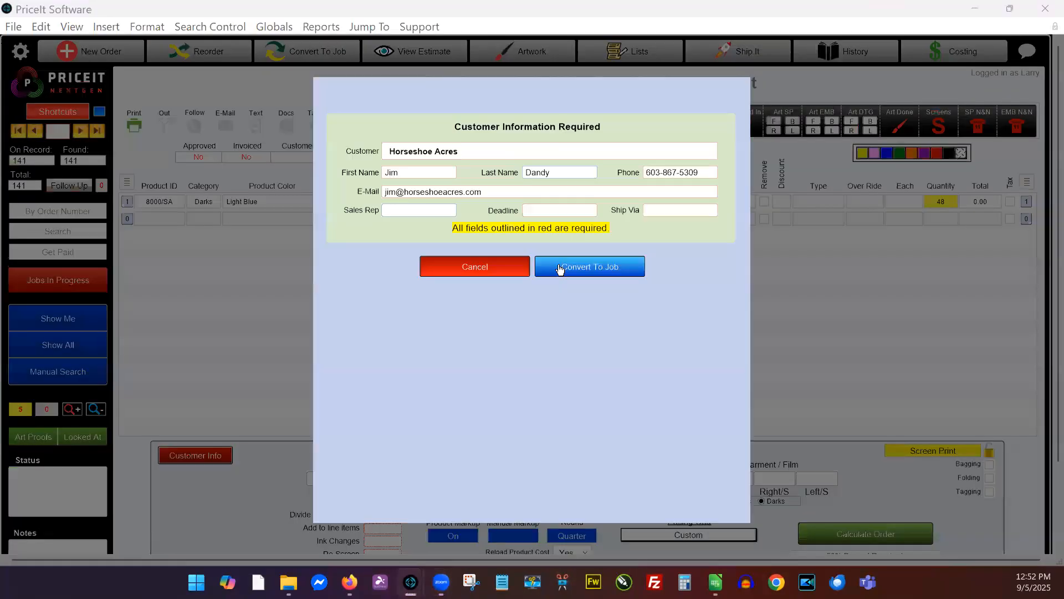
pyautogui.click(556, 210)
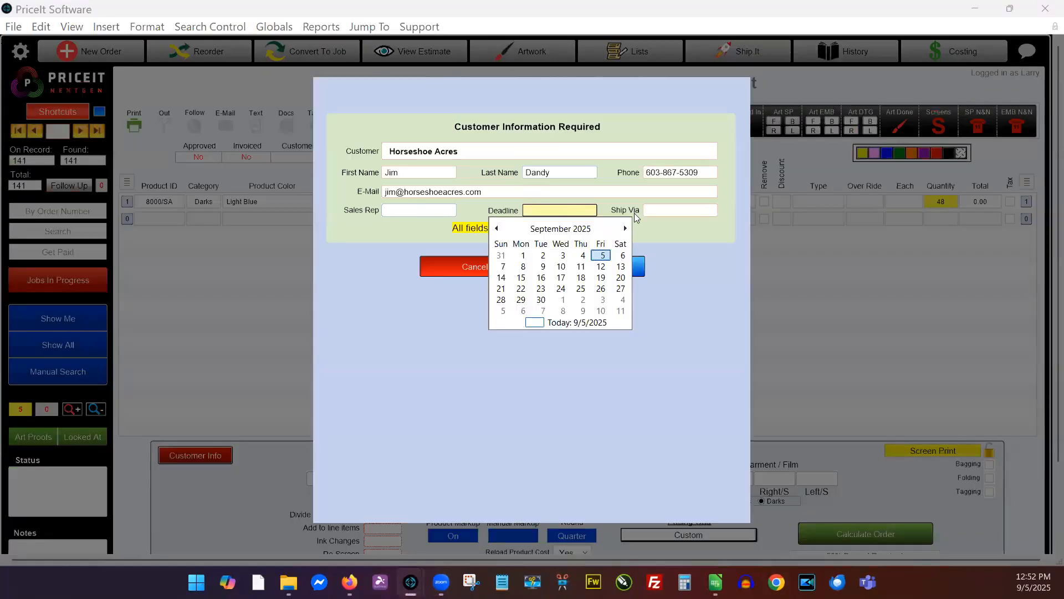
pyautogui.click(602, 256)
pyautogui.click(680, 211)
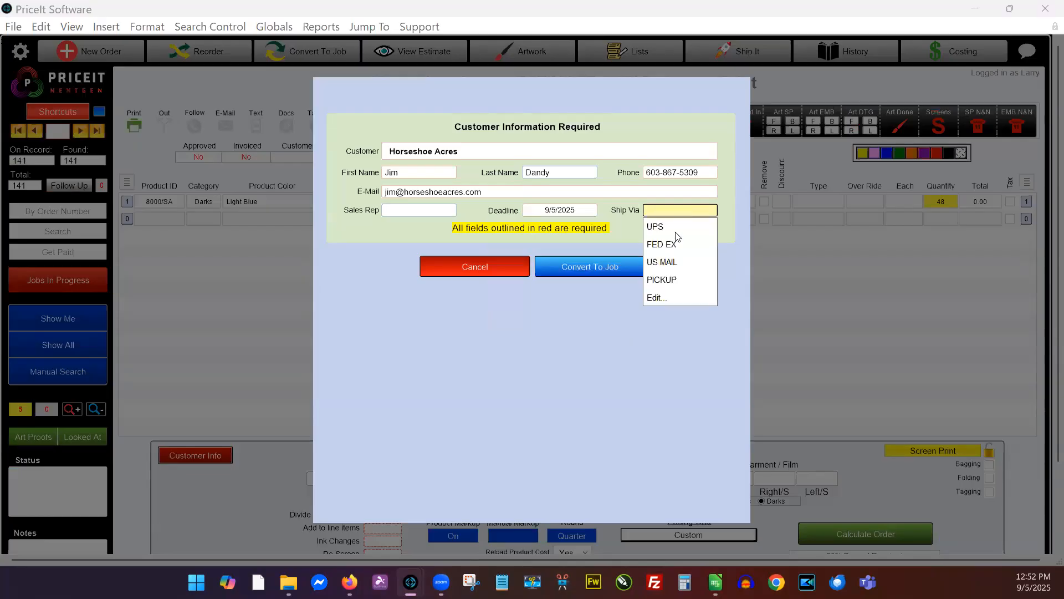
pyautogui.click(668, 280)
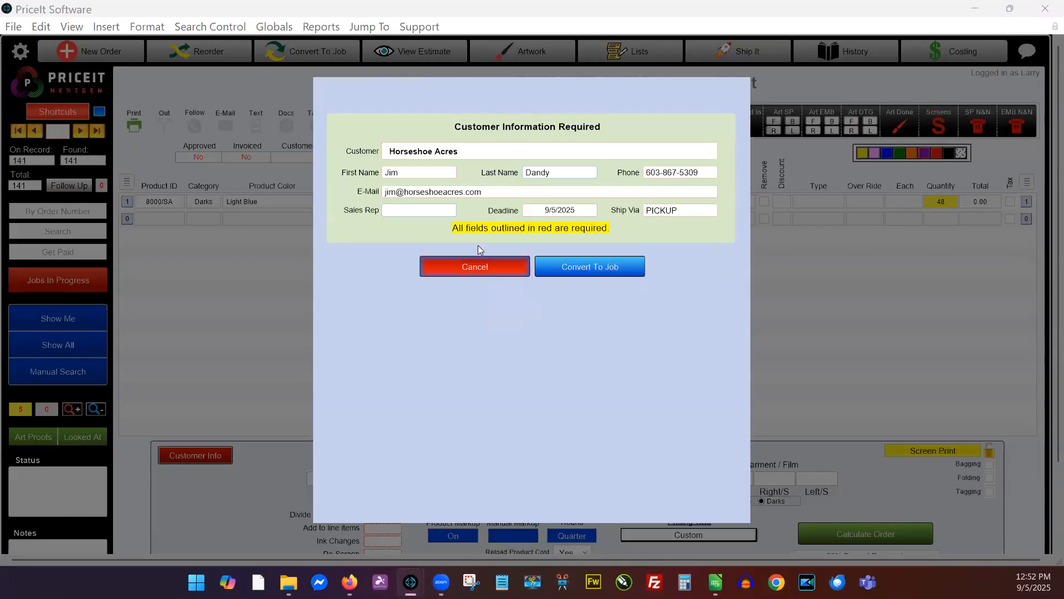
pyautogui.click(594, 271)
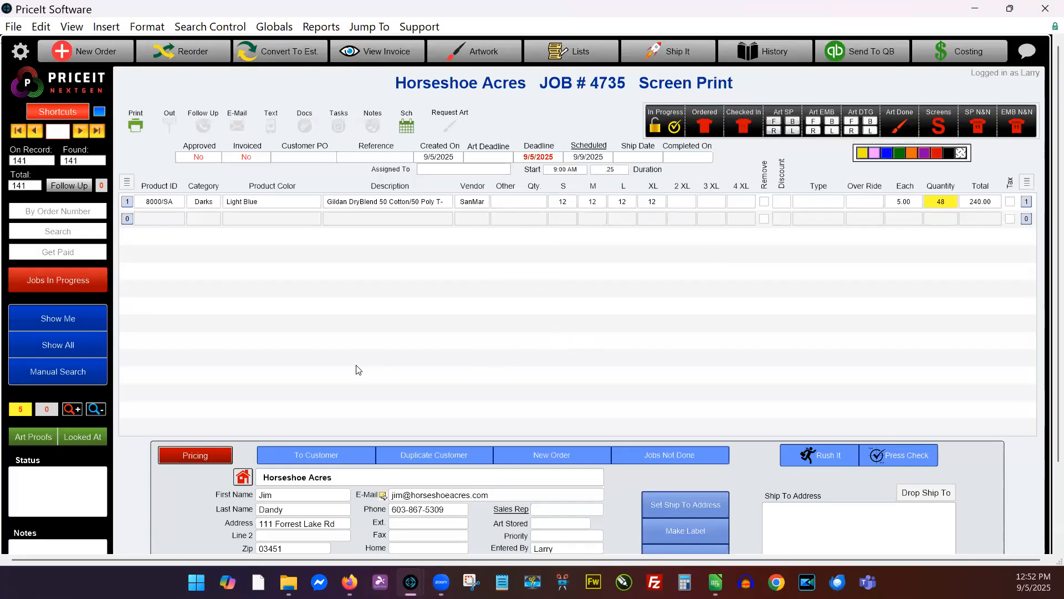
# Step: Set the number of front print colors to 3 in the job's pricing and calculate the order
pyautogui.click(197, 456)
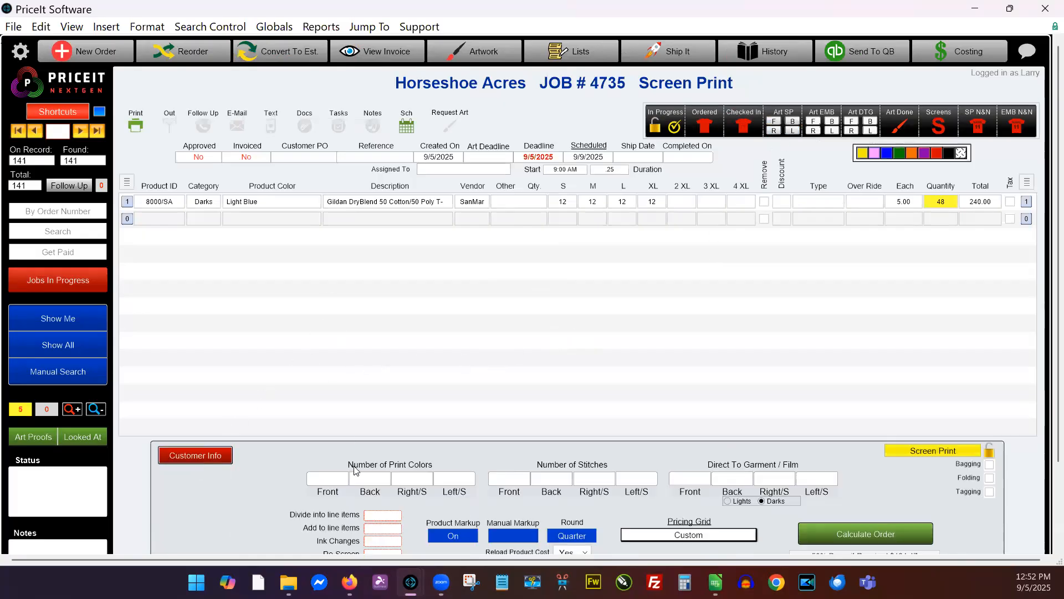
pyautogui.click(326, 480)
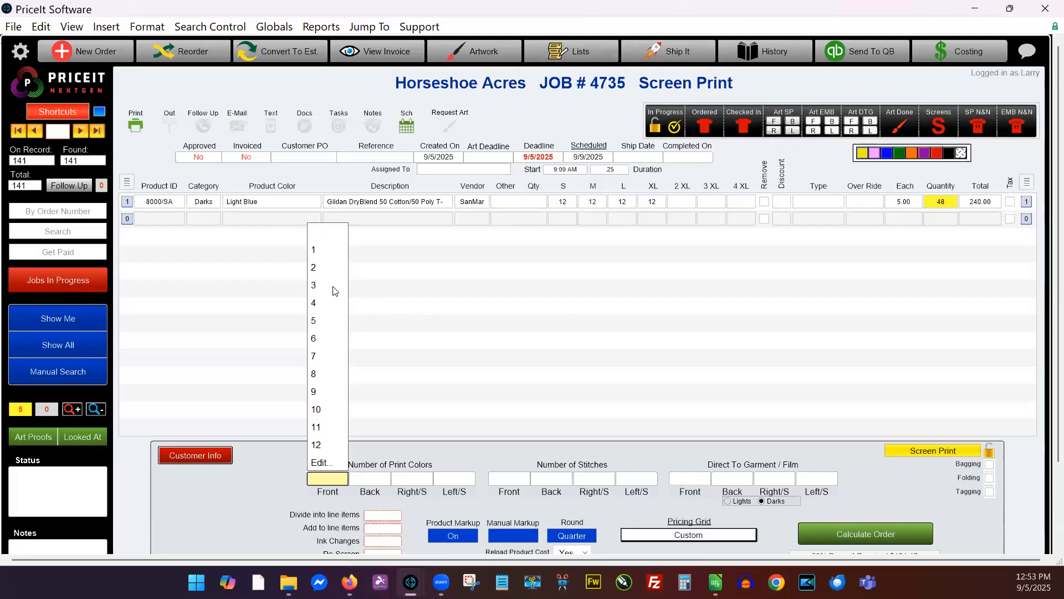
pyautogui.click(318, 286)
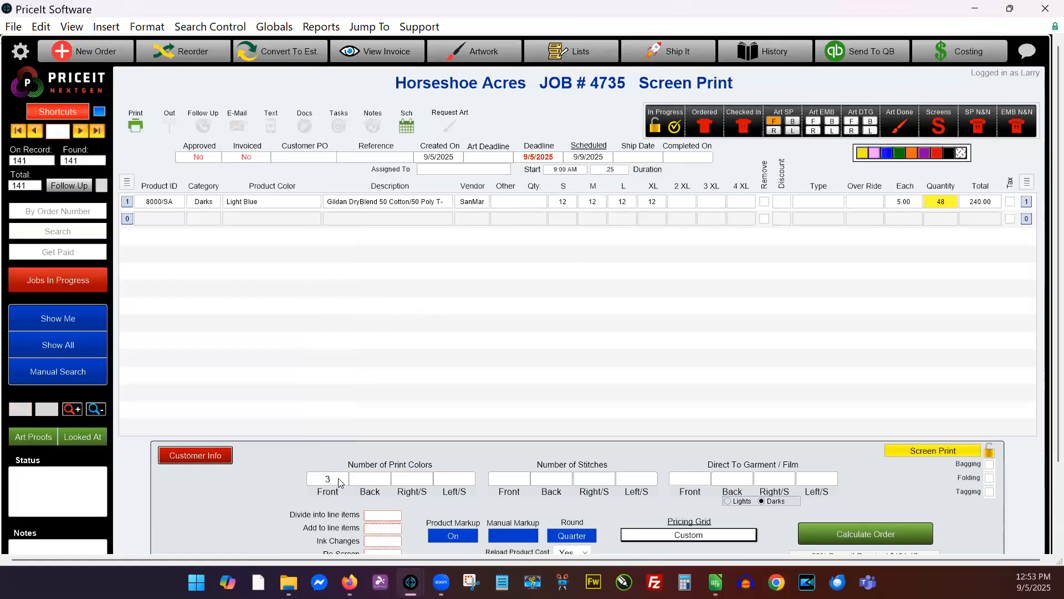
pyautogui.click(879, 534)
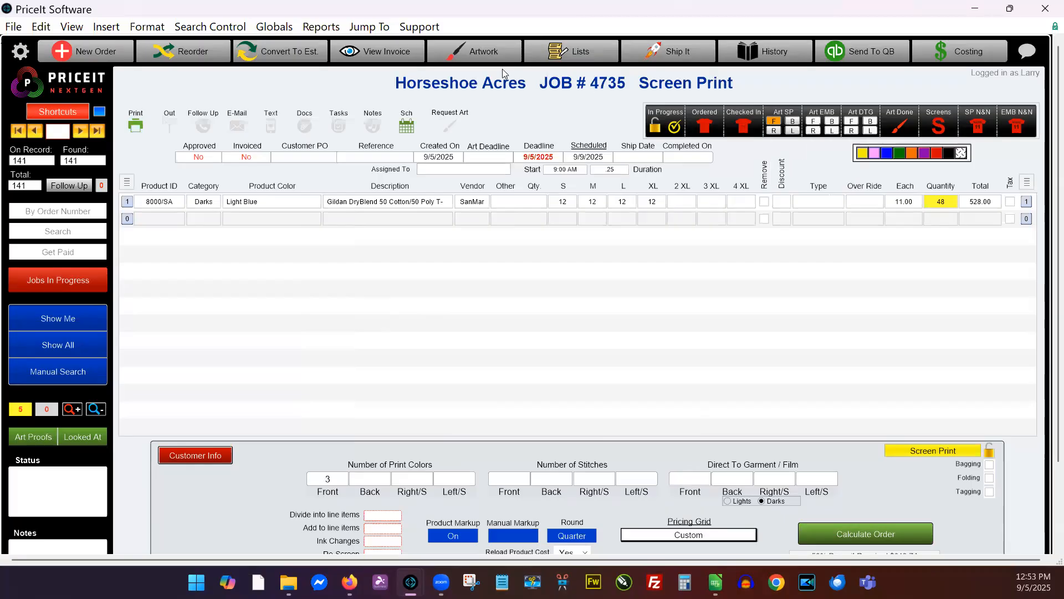
# Step: Insert the HSA_back picture into the empty slot beside the butterfly in the customer's screen print art library
pyautogui.click(476, 55)
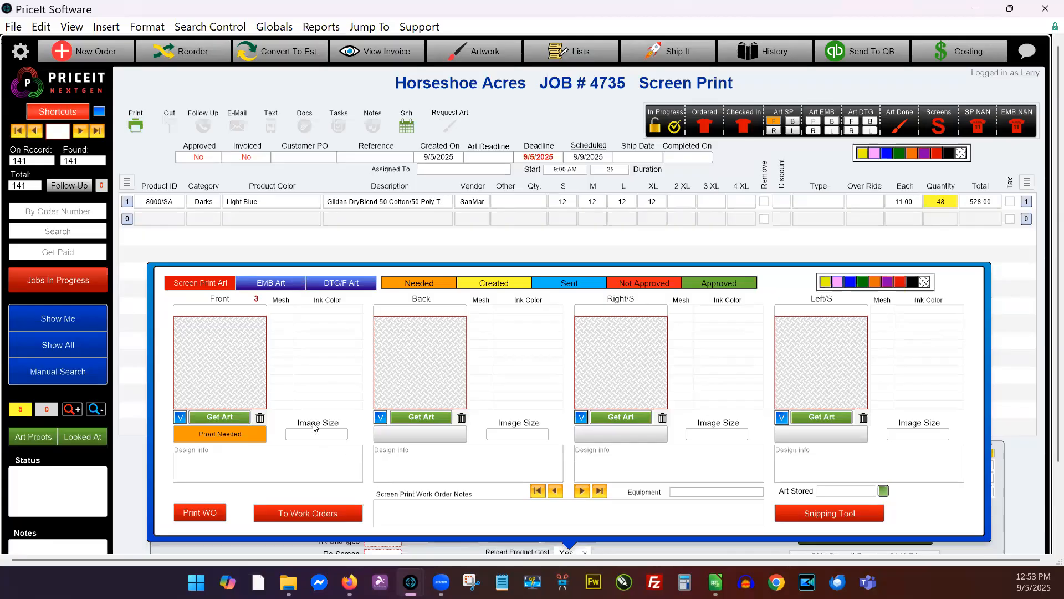
pyautogui.click(229, 419)
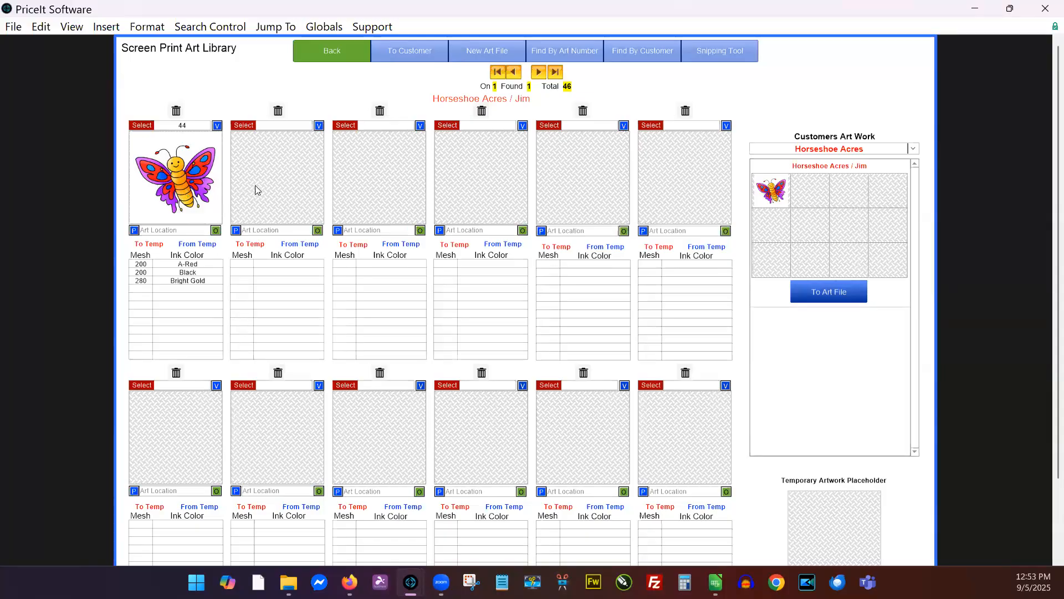
pyautogui.rightClick(269, 179)
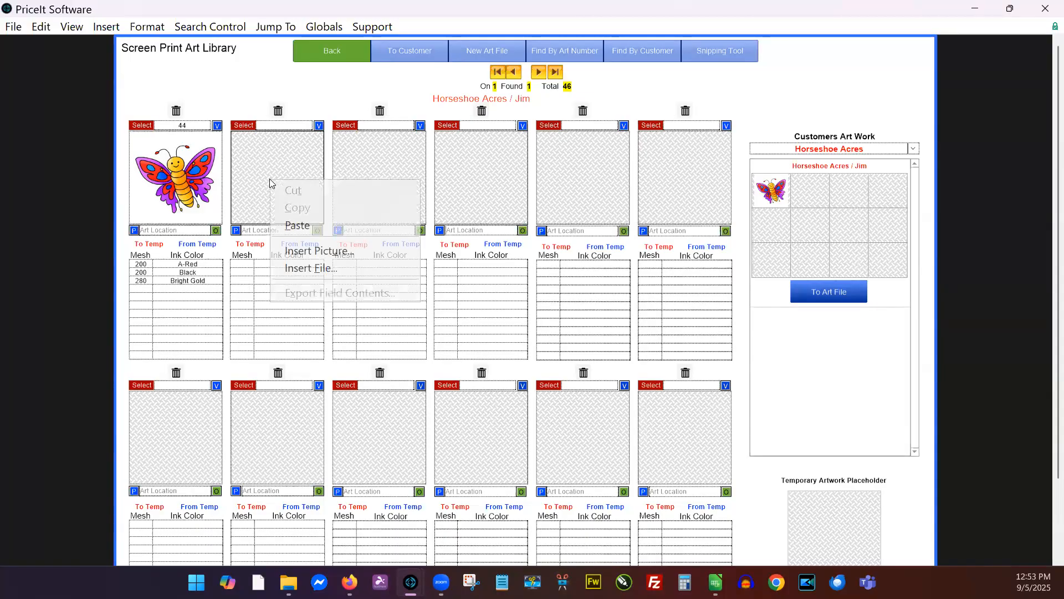
pyautogui.click(315, 252)
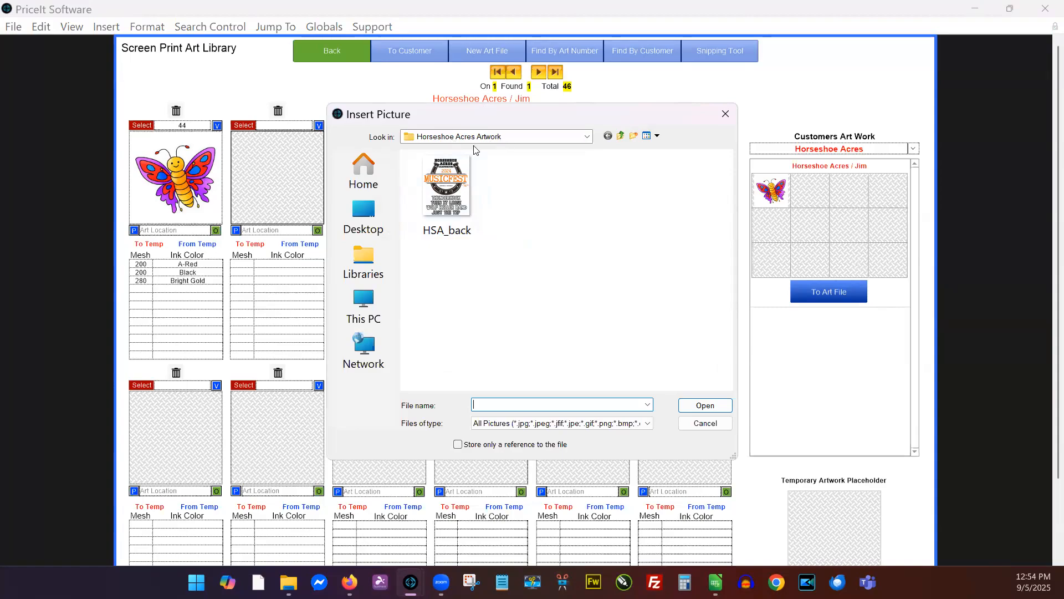
pyautogui.click(460, 213)
pyautogui.click(704, 405)
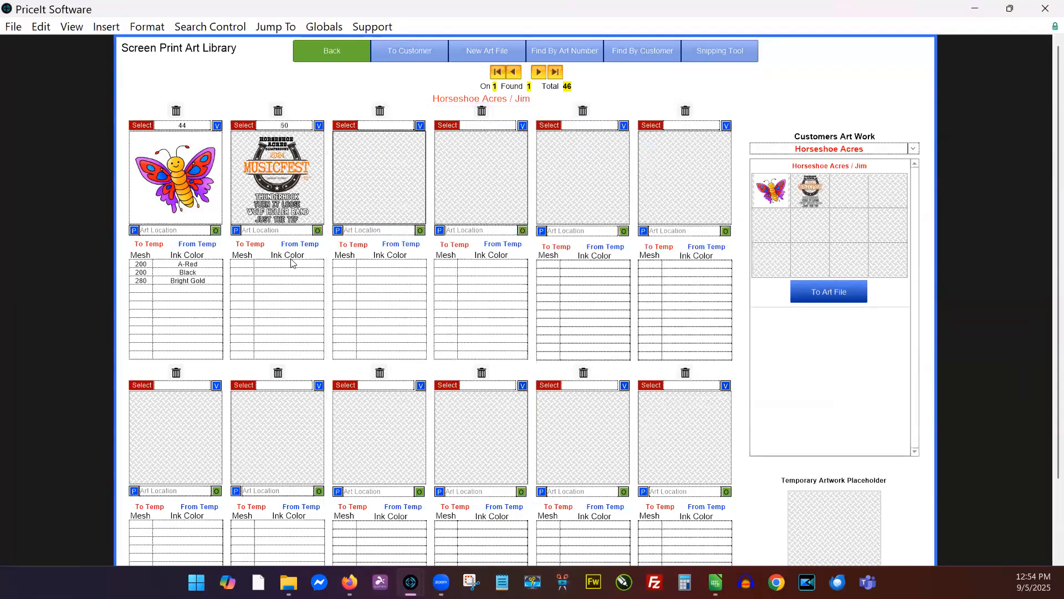
# Step: Enter Black, White and Orange as the ink colors of the Musicfest artwork
pyautogui.click(289, 263)
pyautogui.write('Black')
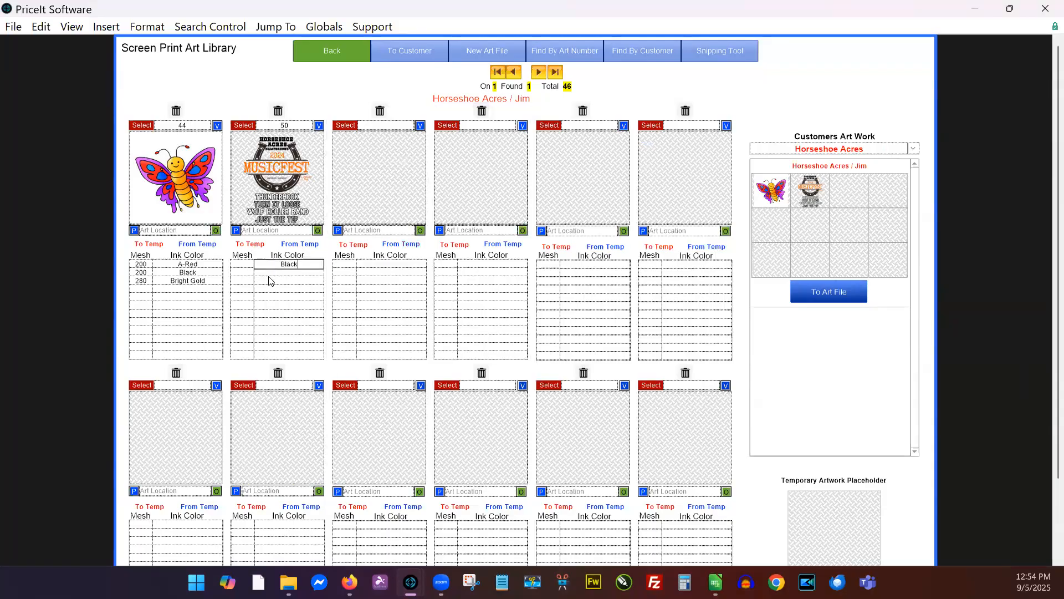
pyautogui.click(270, 271)
pyautogui.write('White')
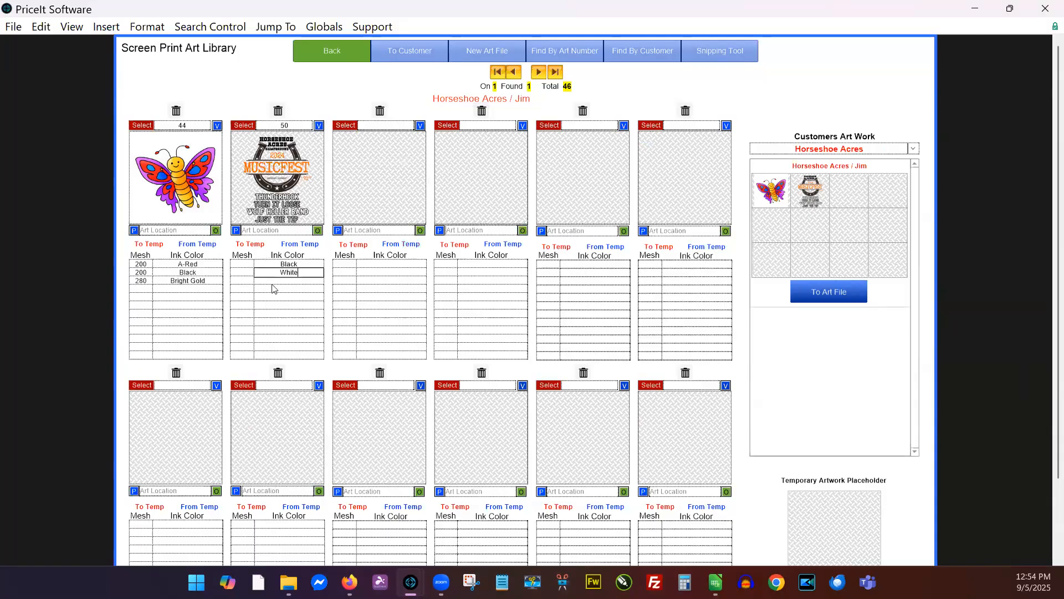
pyautogui.click(269, 280)
pyautogui.press('Escape')
pyautogui.write('Orange')
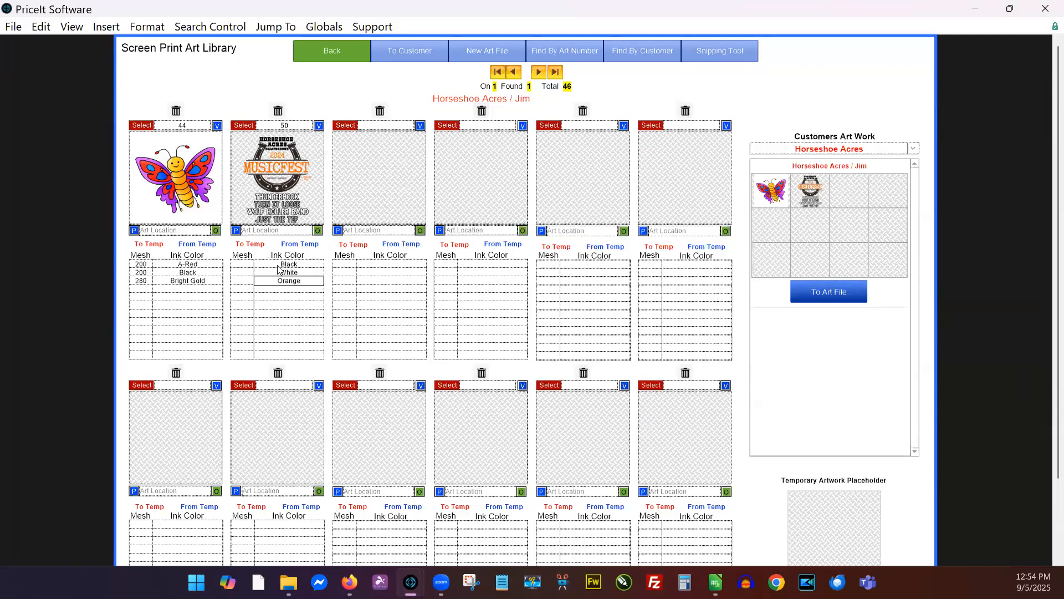
pyautogui.click(400, 86)
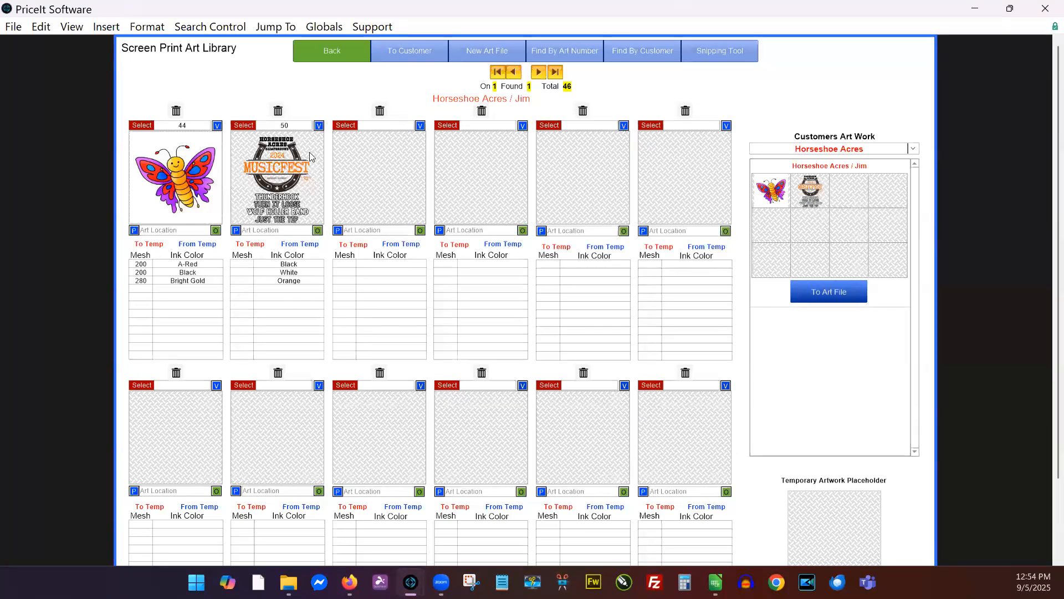
# Step: Assign the Musicfest artwork to the job's front print, with design info "More info" and image size 10"
pyautogui.click(240, 130)
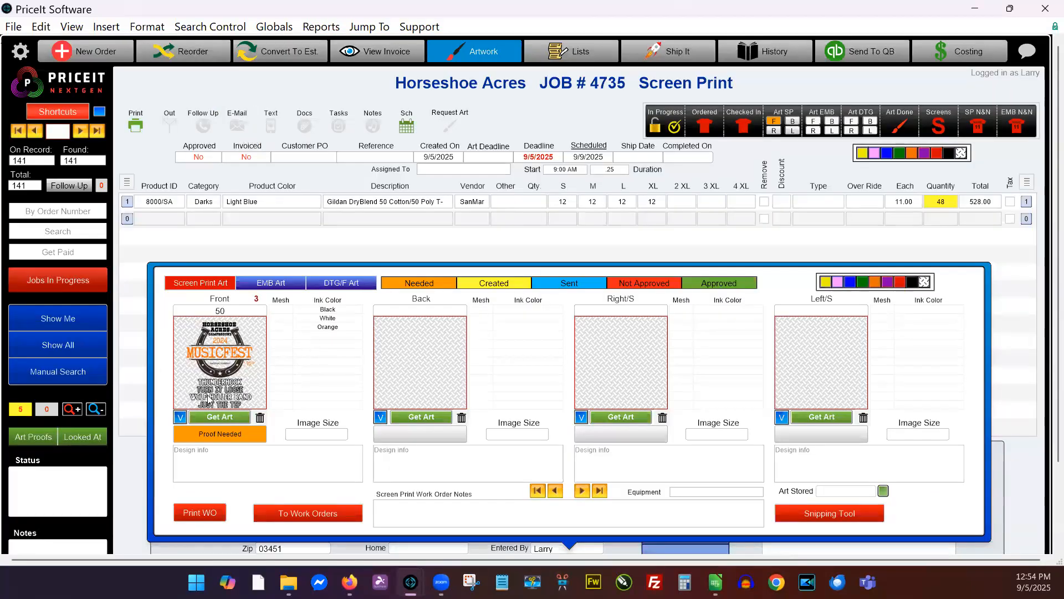
pyautogui.click(219, 458)
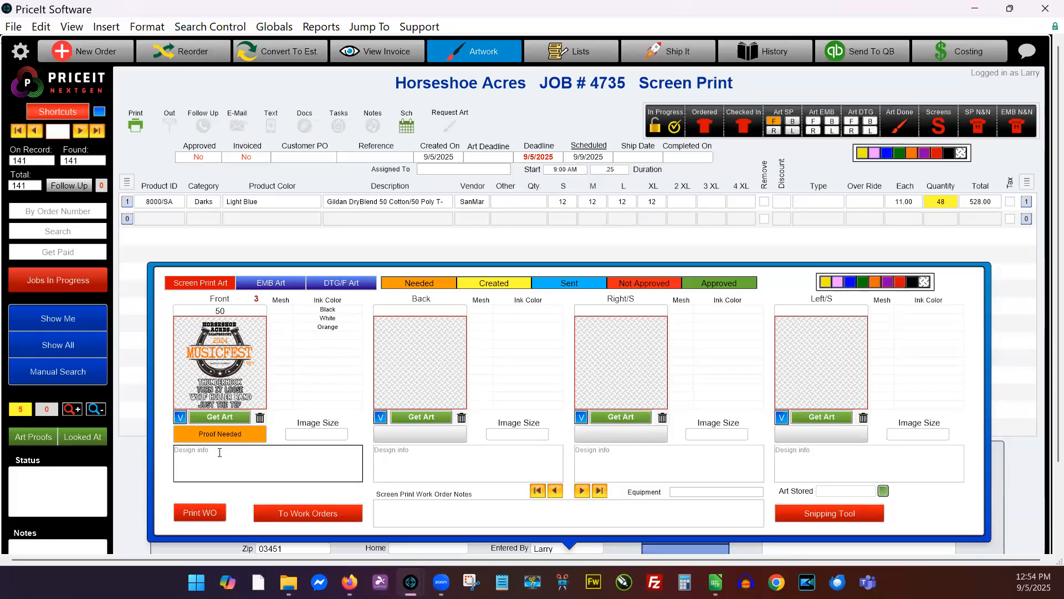
pyautogui.write('More info')
pyautogui.click(296, 432)
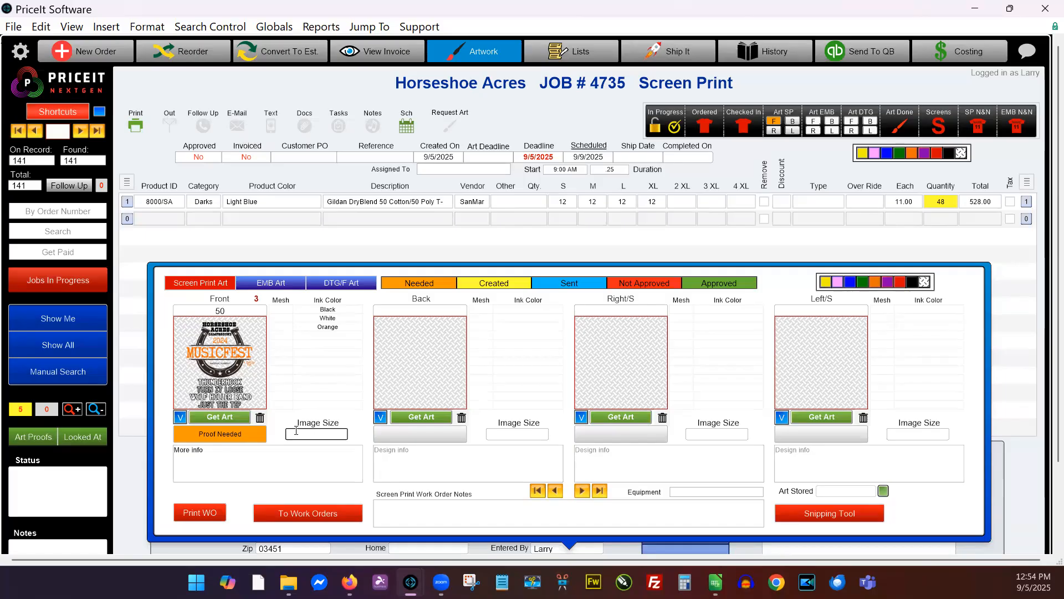
pyautogui.write('10"')
pyautogui.click(164, 312)
# Step: Open the front artwork's proof and create a mockup using the Before image on the blue Tee Shirt front template
pyautogui.click(223, 435)
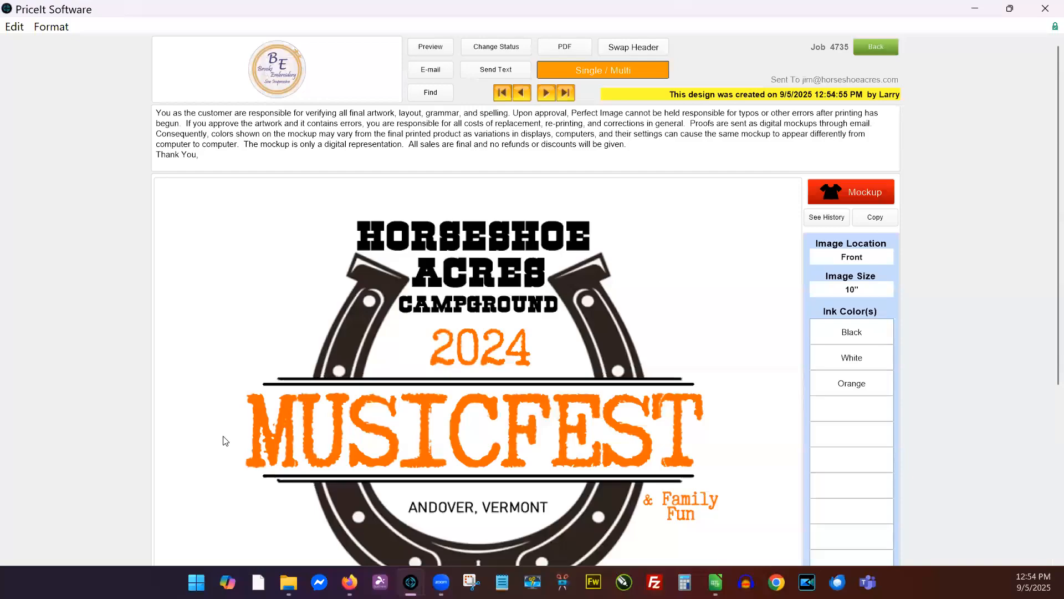
pyautogui.scroll(-1, 601, 367)
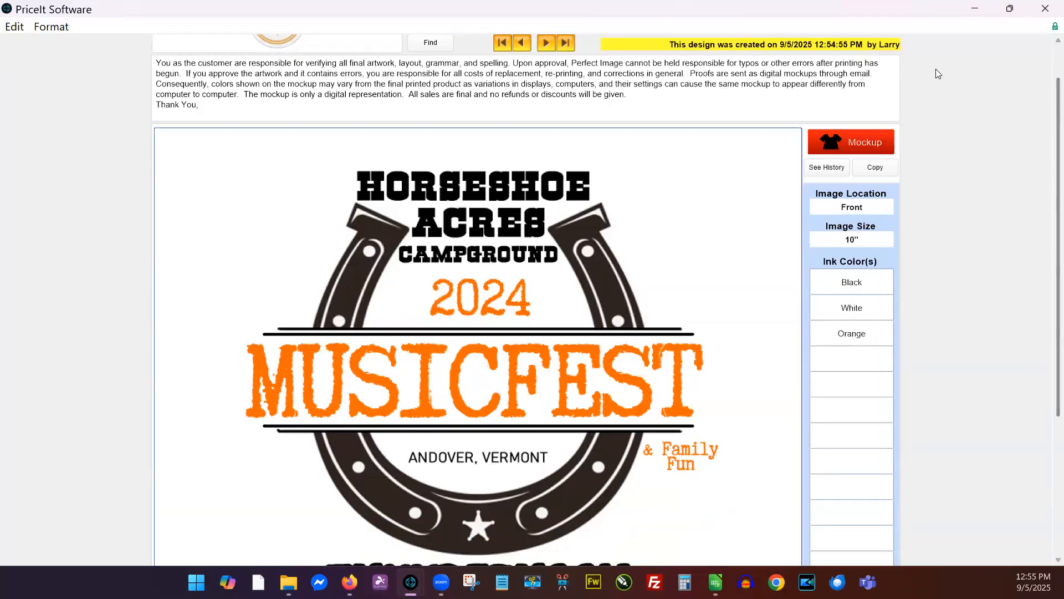
pyautogui.scroll(1, 945, 172)
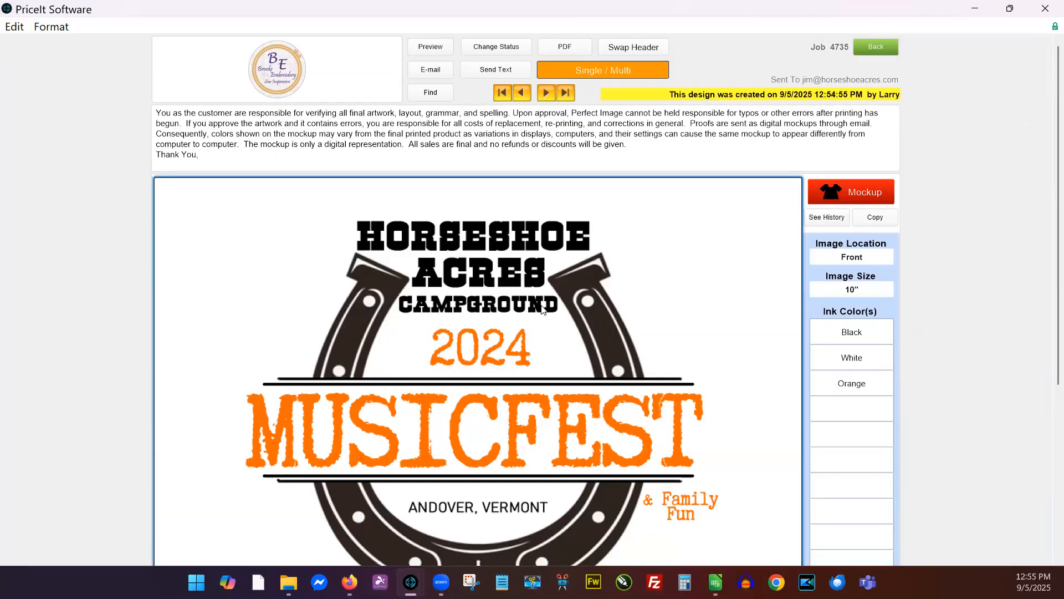
pyautogui.click(864, 194)
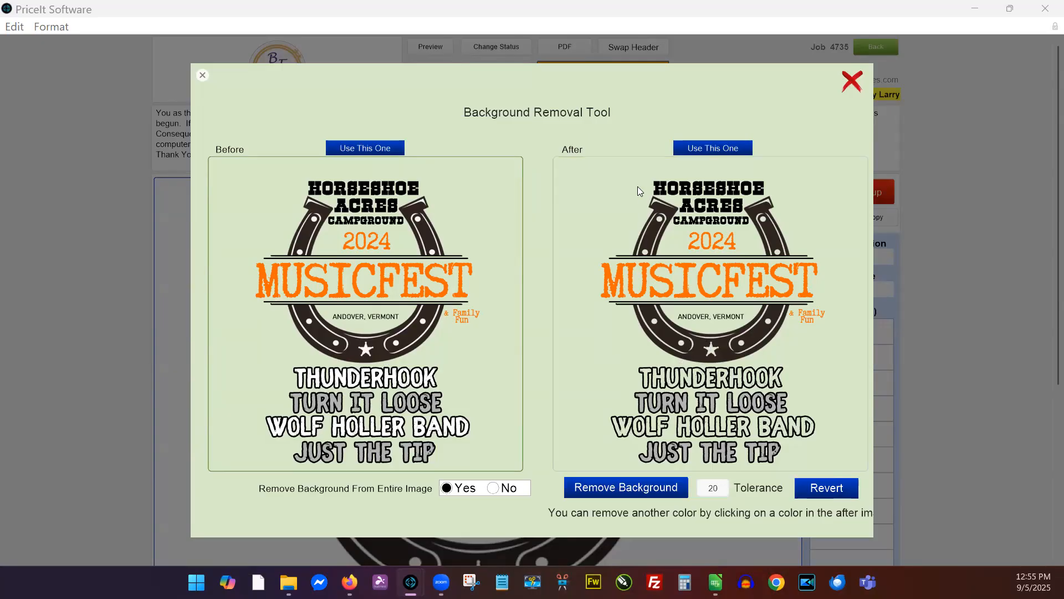
pyautogui.click(348, 150)
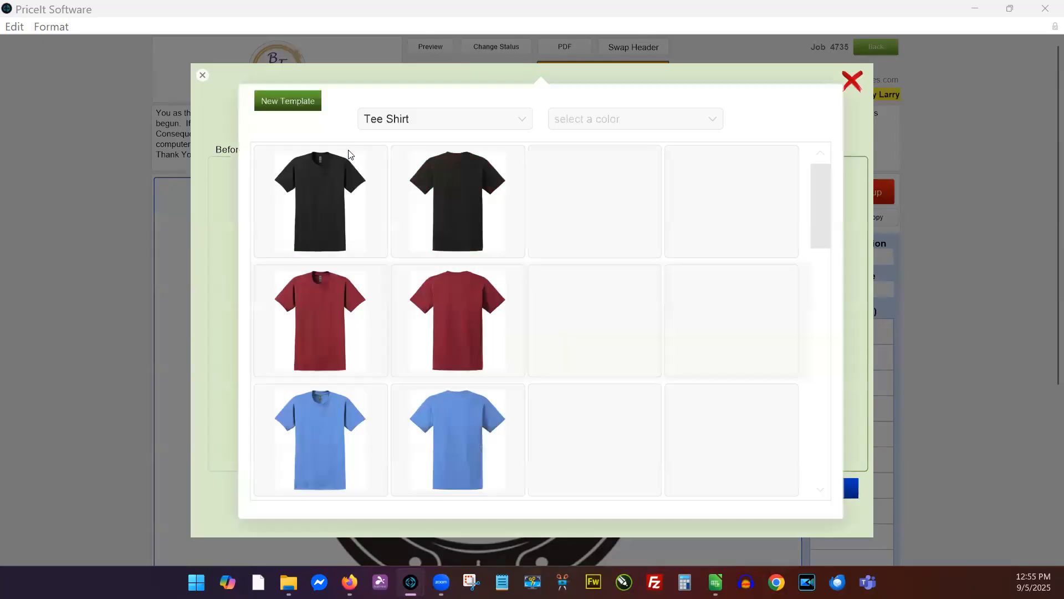
pyautogui.click(317, 440)
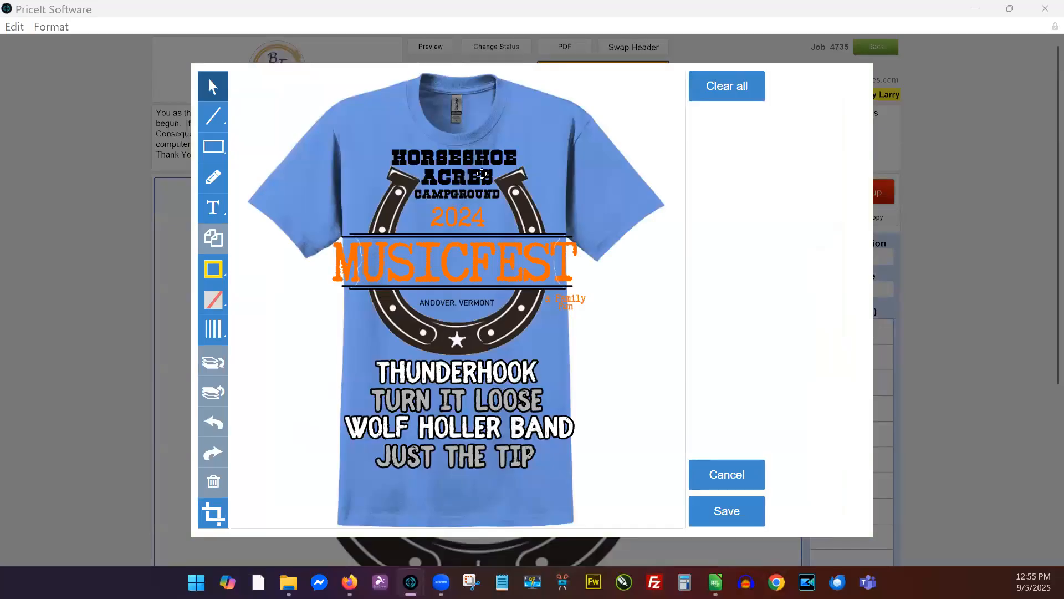
# Step: Shrink the Musicfest design to about half its size, center it on the shirt's chest, and save the mockup
pyautogui.click(459, 218)
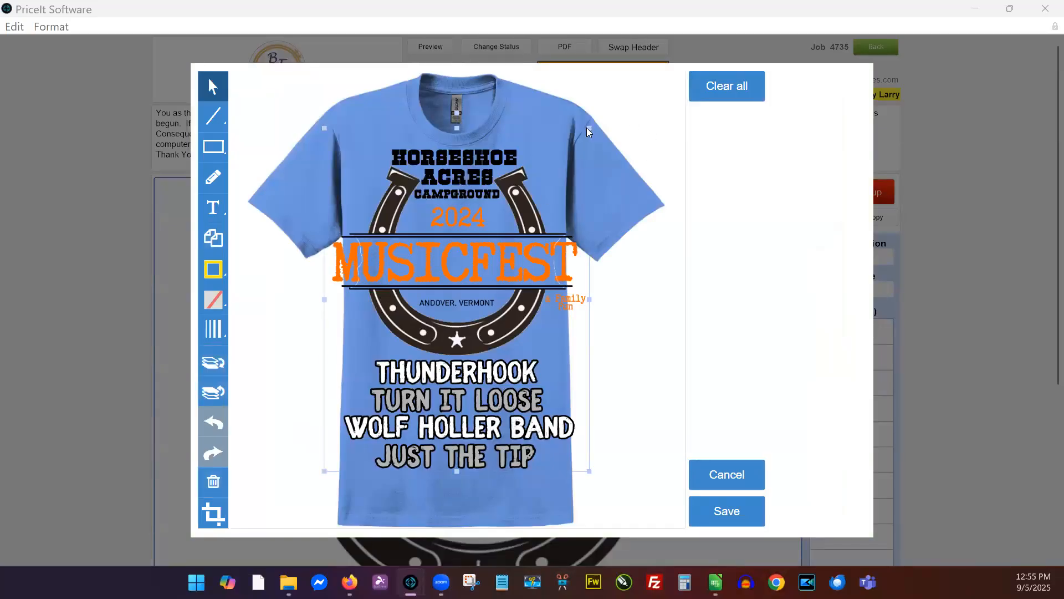
pyautogui.moveTo(589, 128); pyautogui.dragTo(451, 307)
pyautogui.moveTo(359, 370); pyautogui.dragTo(445, 263)
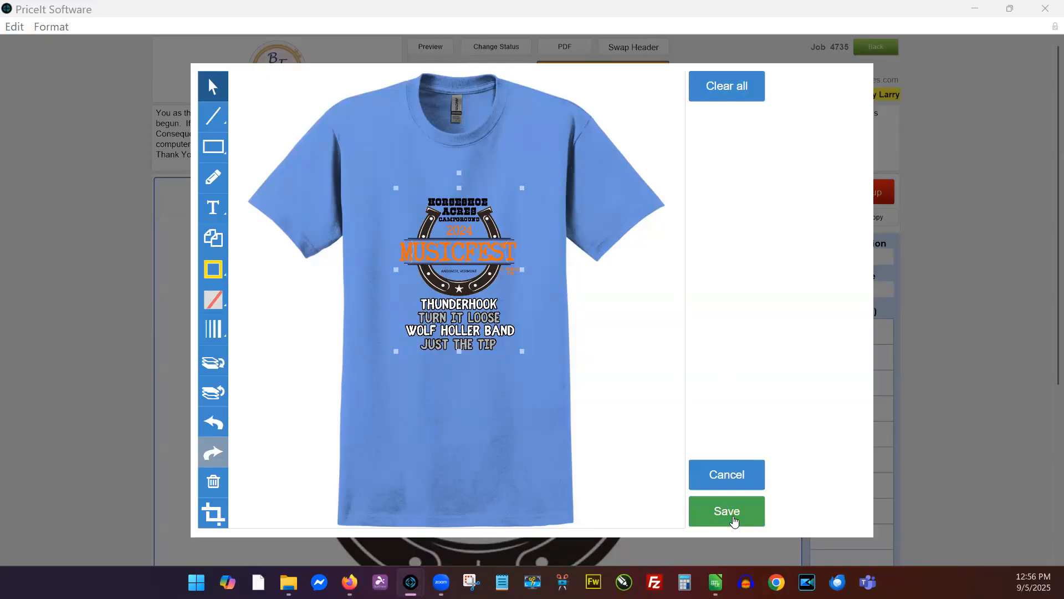
pyautogui.click(708, 516)
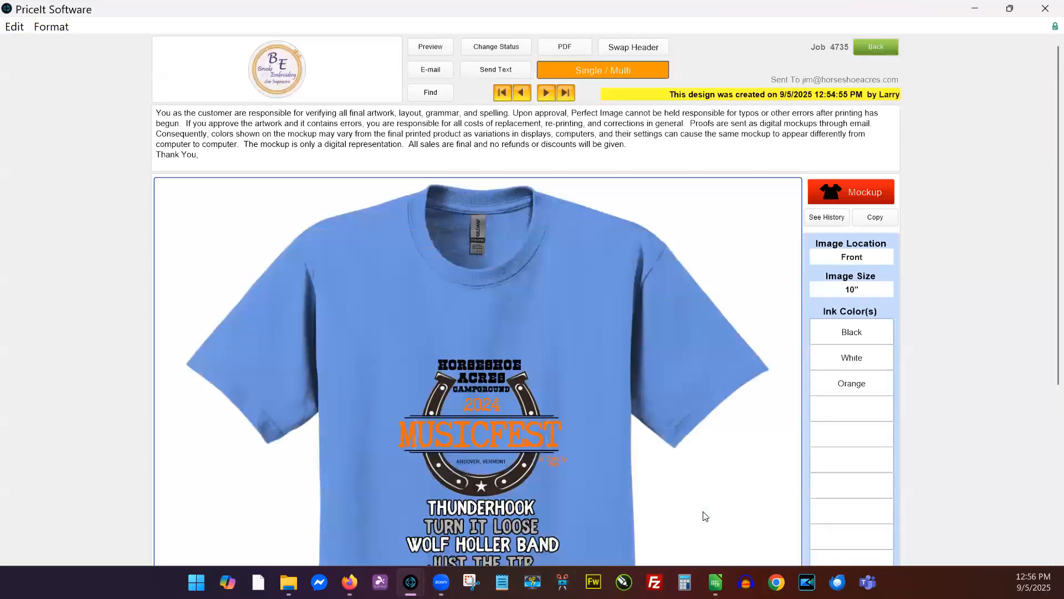
# Step: Review the saved shirt mockup and the proof's history
pyautogui.scroll(-2, 660, 352)
pyautogui.scroll(2, 661, 352)
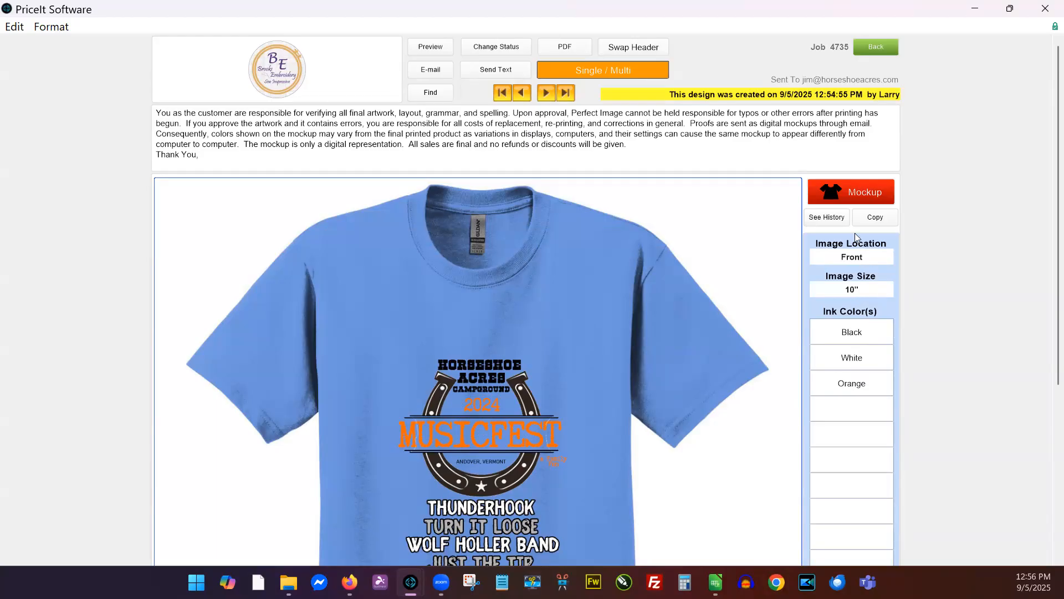
pyautogui.click(834, 218)
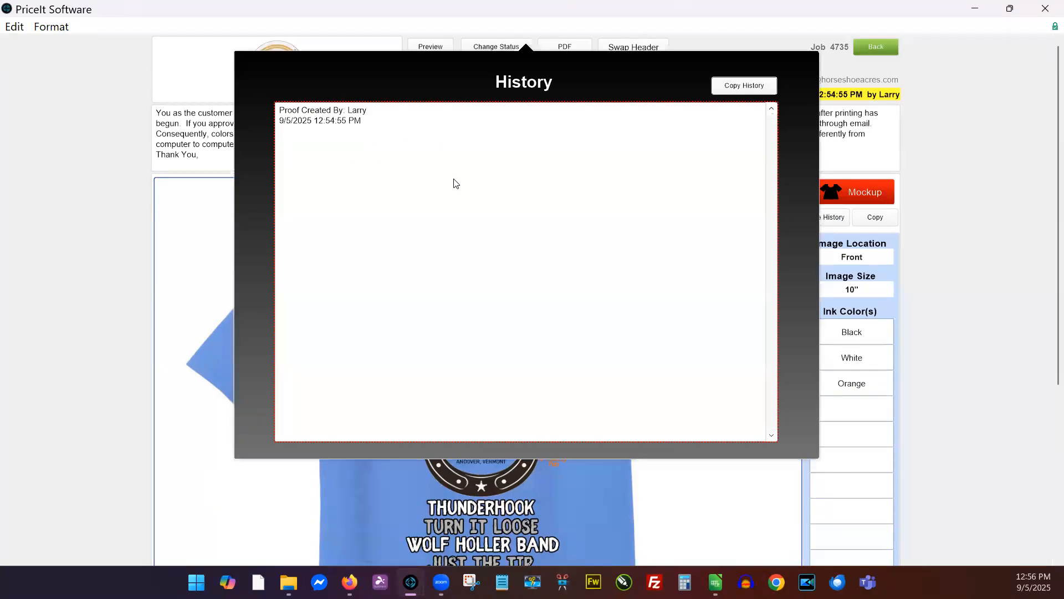
pyautogui.click(991, 214)
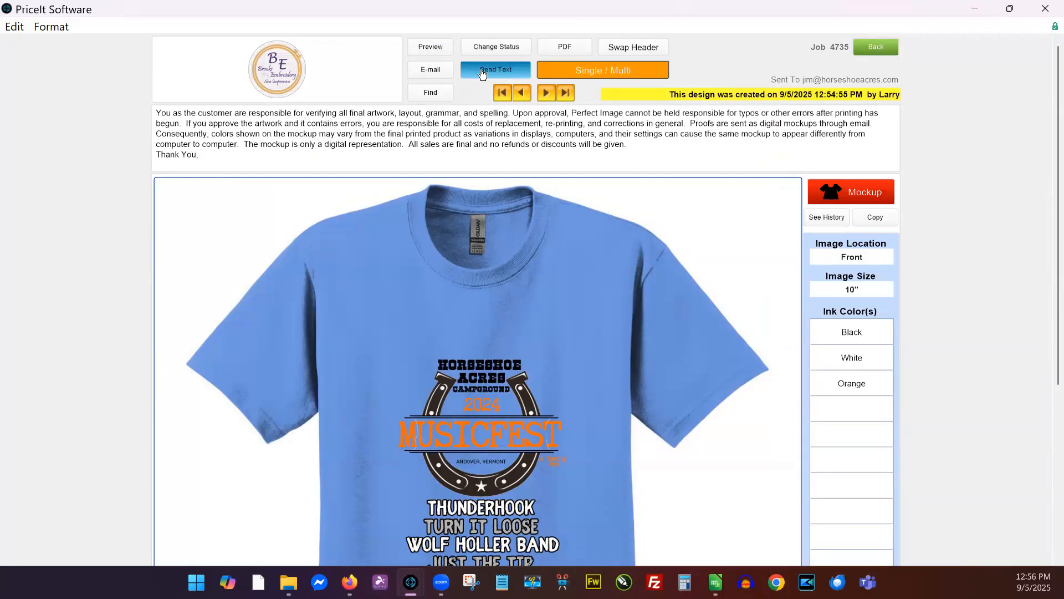
# Step: Open the customer's preview of the front proof in the browser and start a disapproval with the change request "Move image up pleas"
pyautogui.click(435, 53)
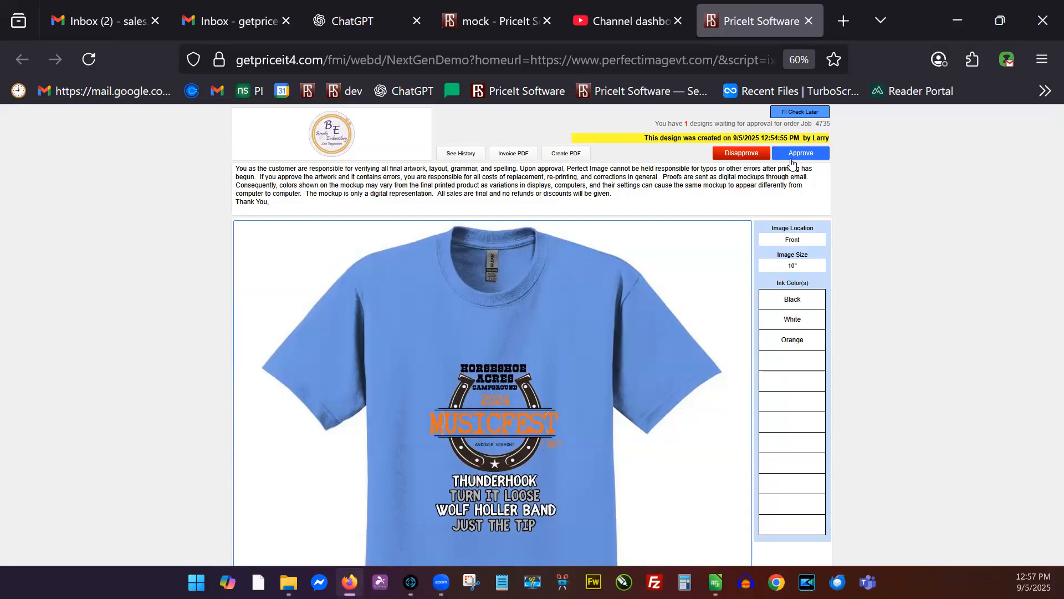
pyautogui.click(746, 157)
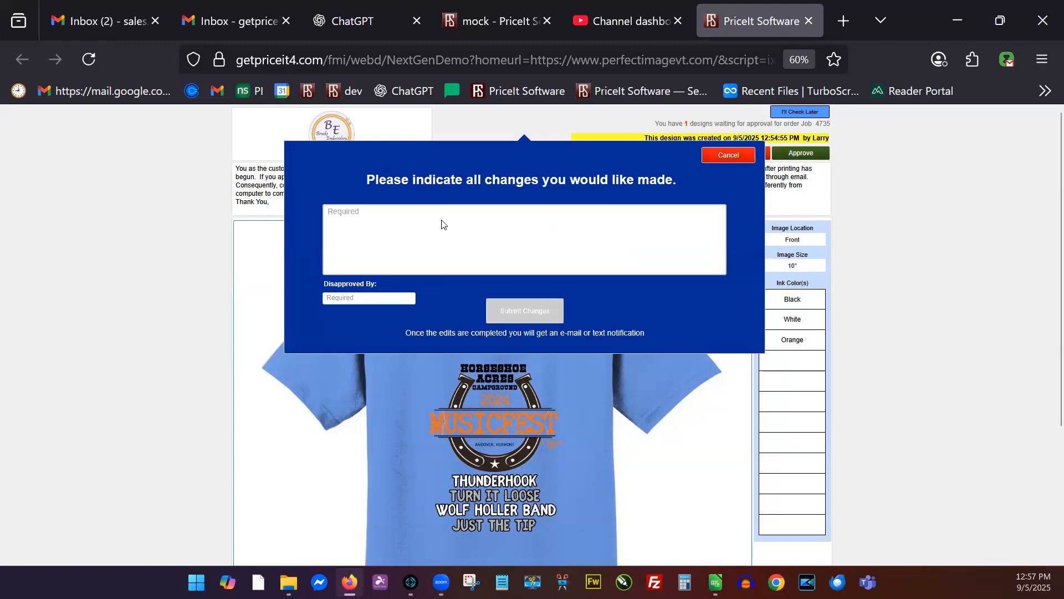
pyautogui.click(377, 230)
pyautogui.write('Move image up ')
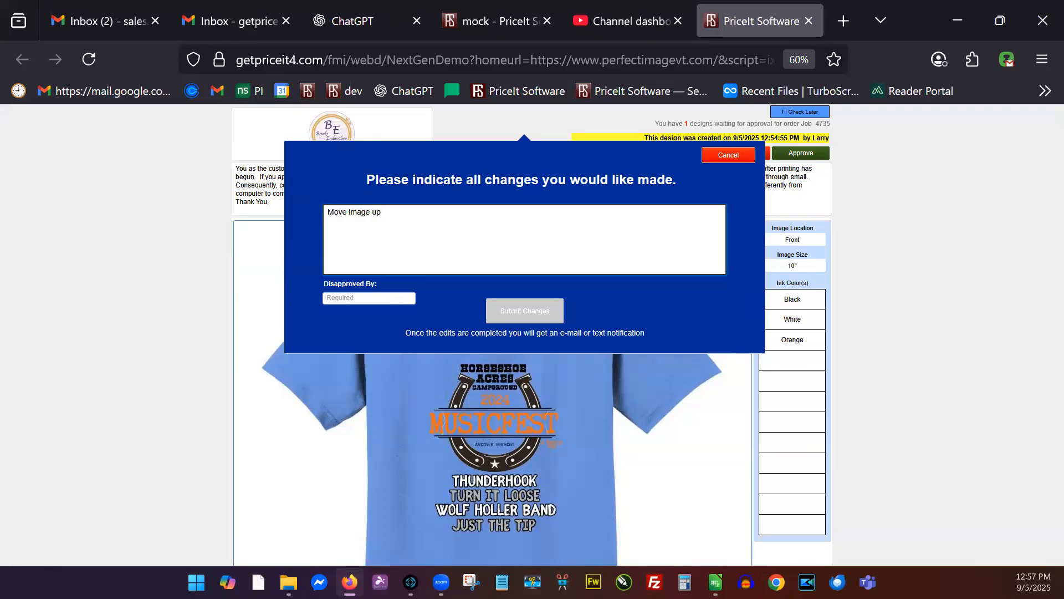
pyautogui.write('please')
pyautogui.press('BackSpace')
# Step: Enter the disapprover's initials, submit the requested changes, and acknowledge the redirect to the website
pyautogui.click(357, 299)
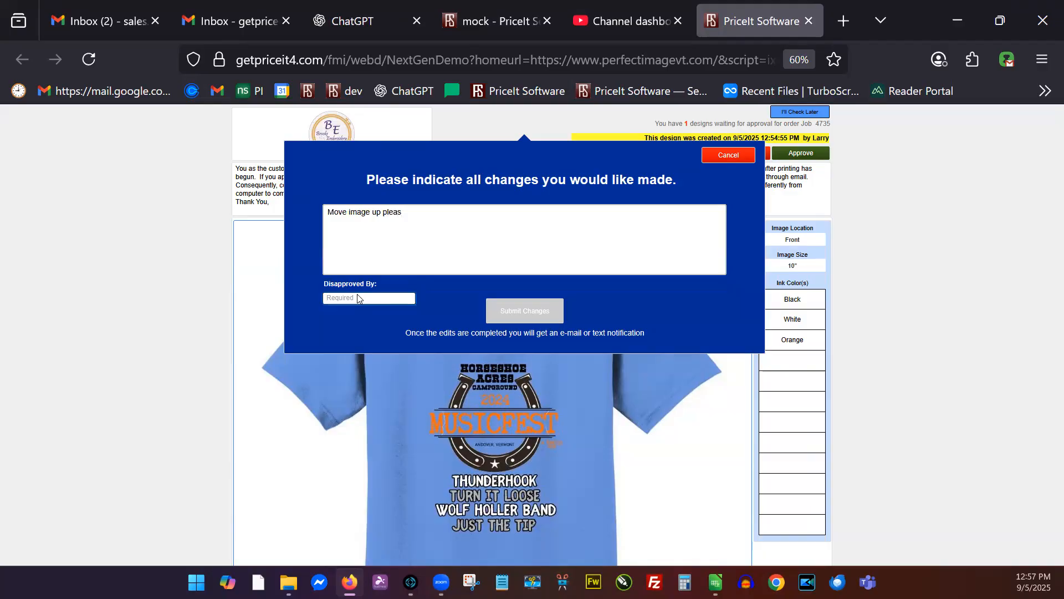
pyautogui.write('LLL')
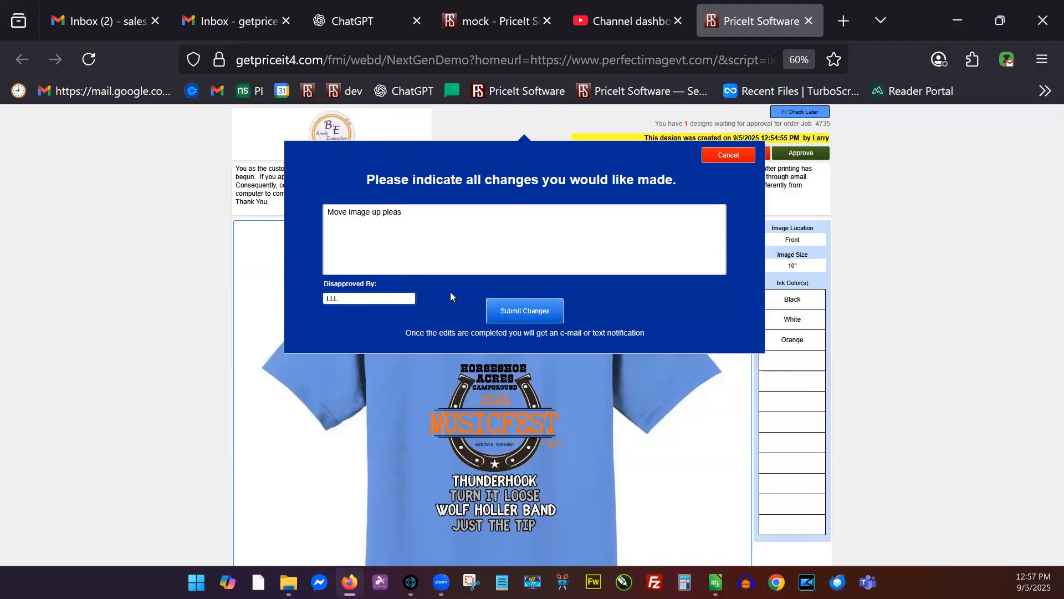
pyautogui.click(544, 319)
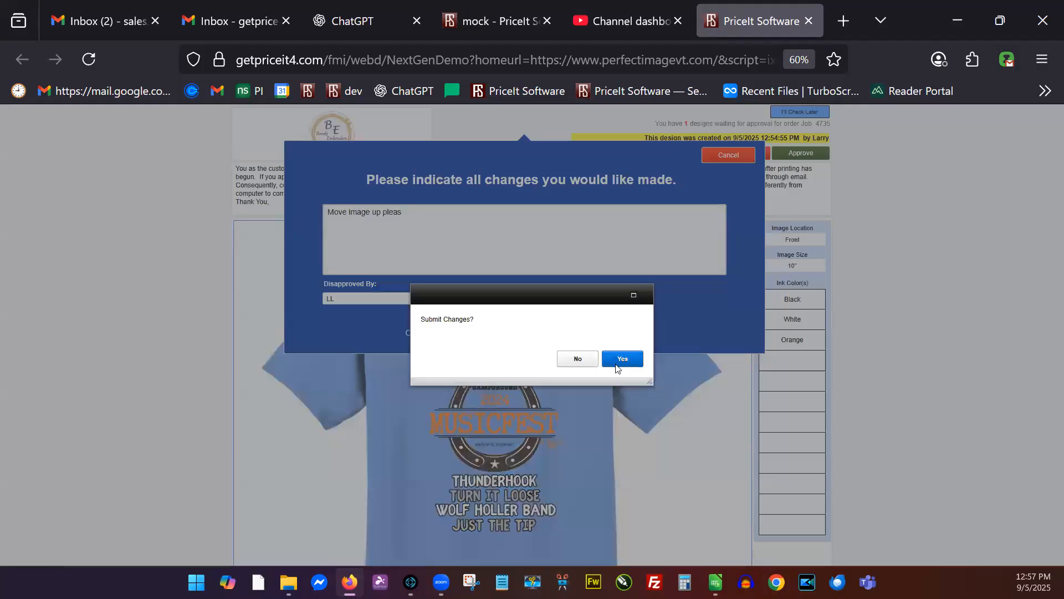
pyautogui.click(621, 362)
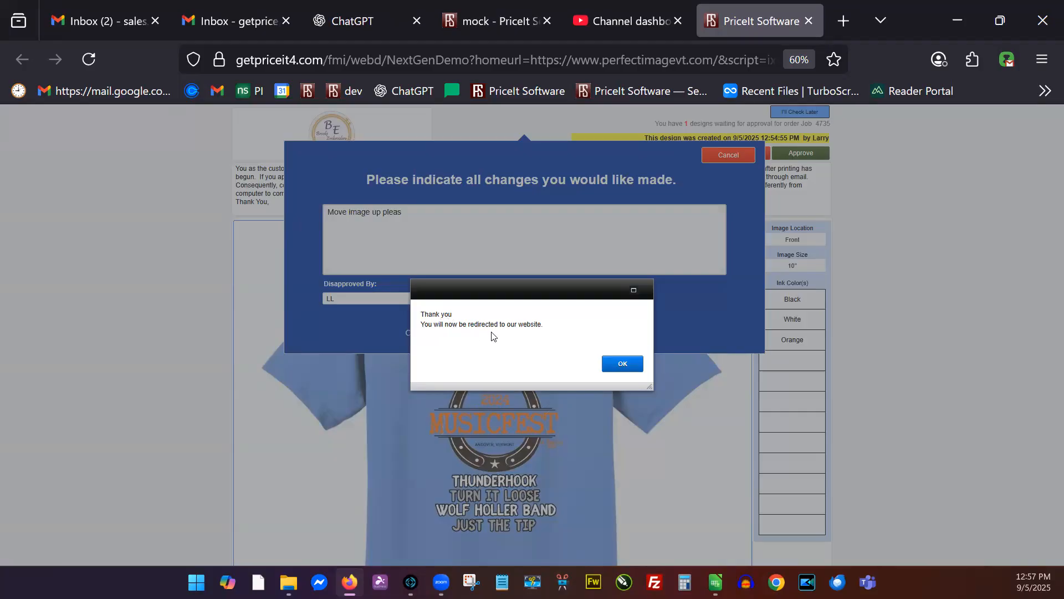
pyautogui.click(621, 363)
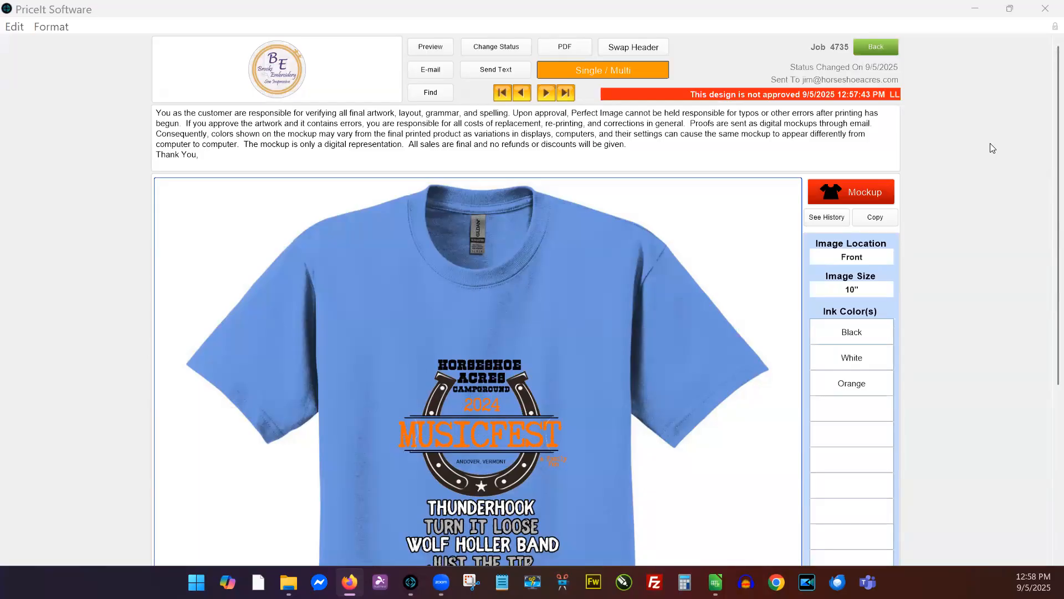
# Step: Return from the proof to the job and check the front print's approval status and change note in its artwork details
pyautogui.click(876, 47)
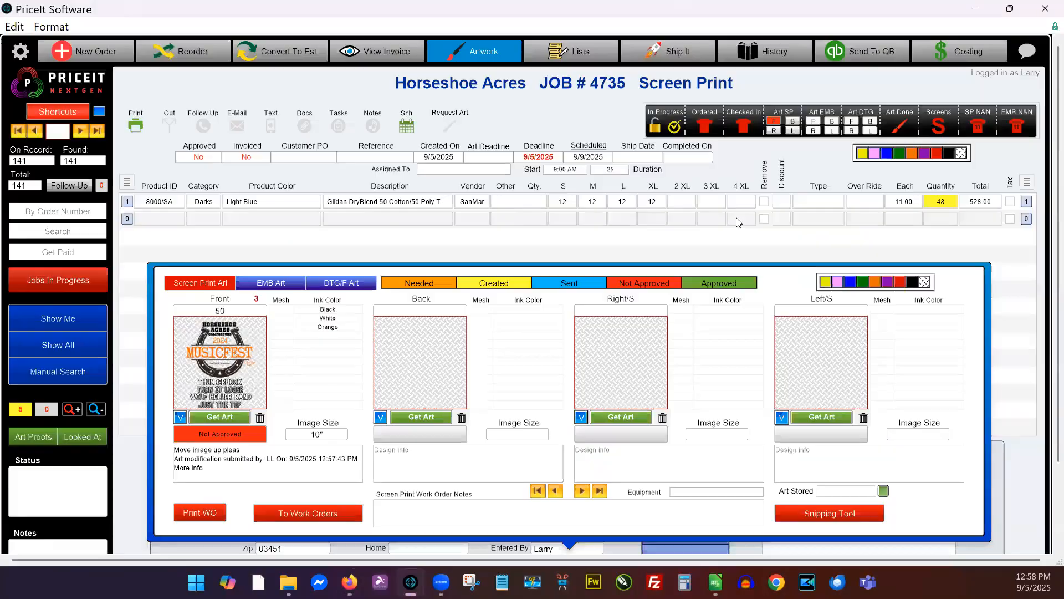
pyautogui.click(604, 339)
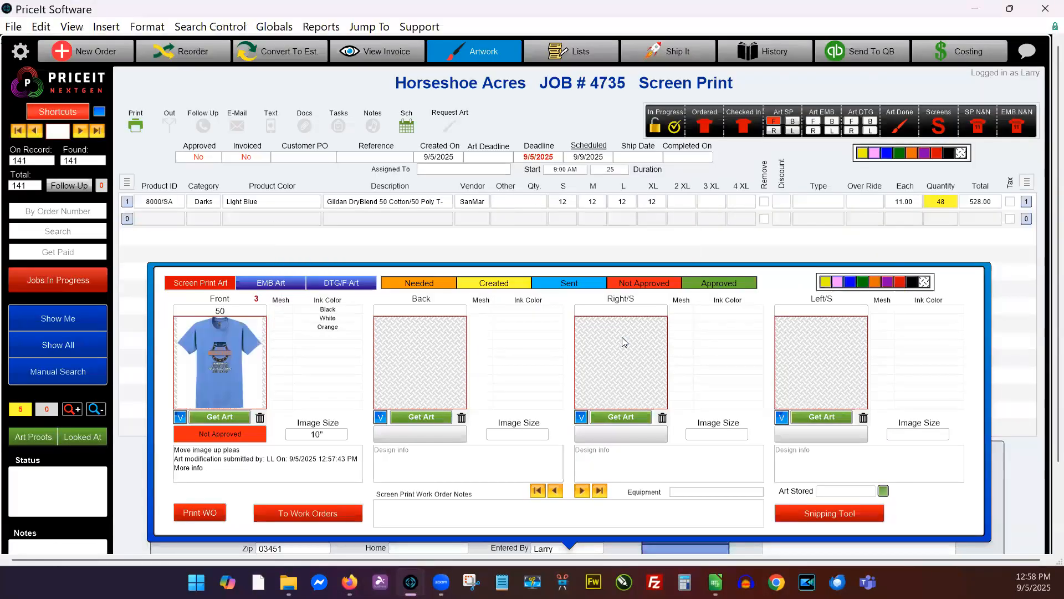
pyautogui.click(562, 113)
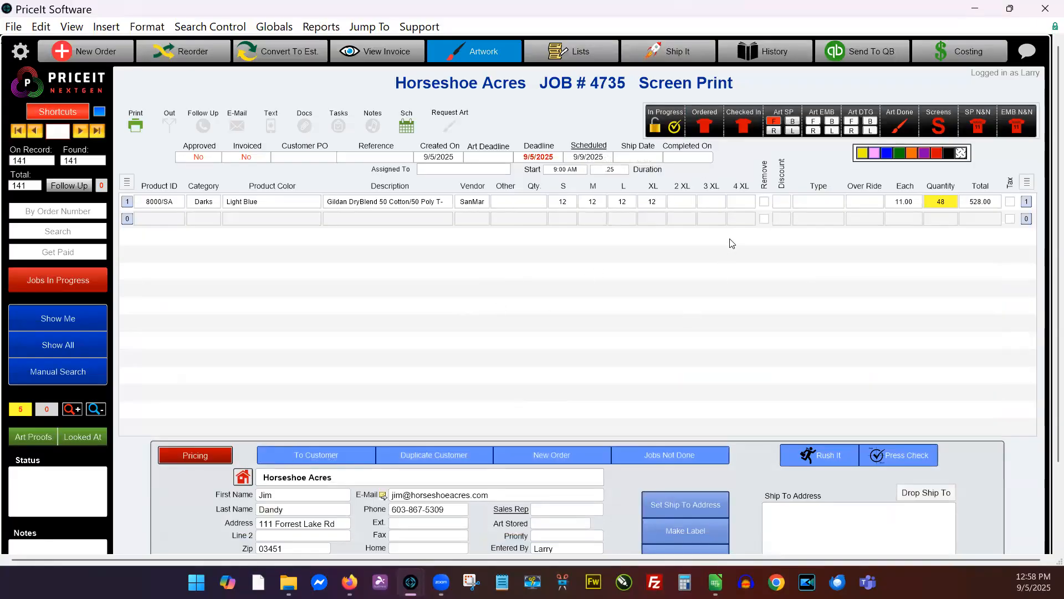
pyautogui.click(504, 62)
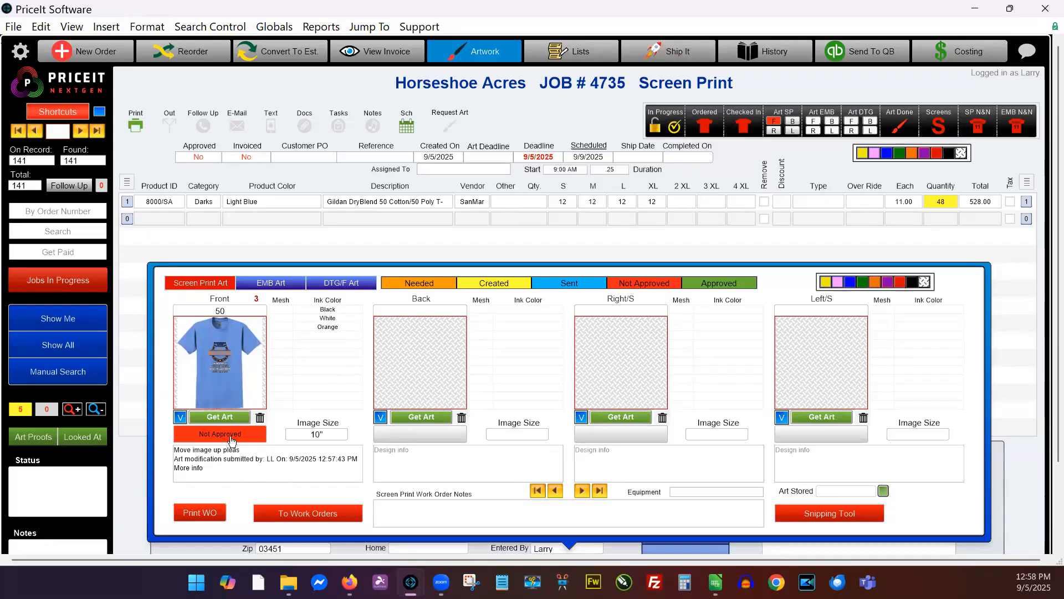
# Step: Reopen the front print's proof and examine the customer's change request in its history and the design's placement on the shirt
pyautogui.click(230, 441)
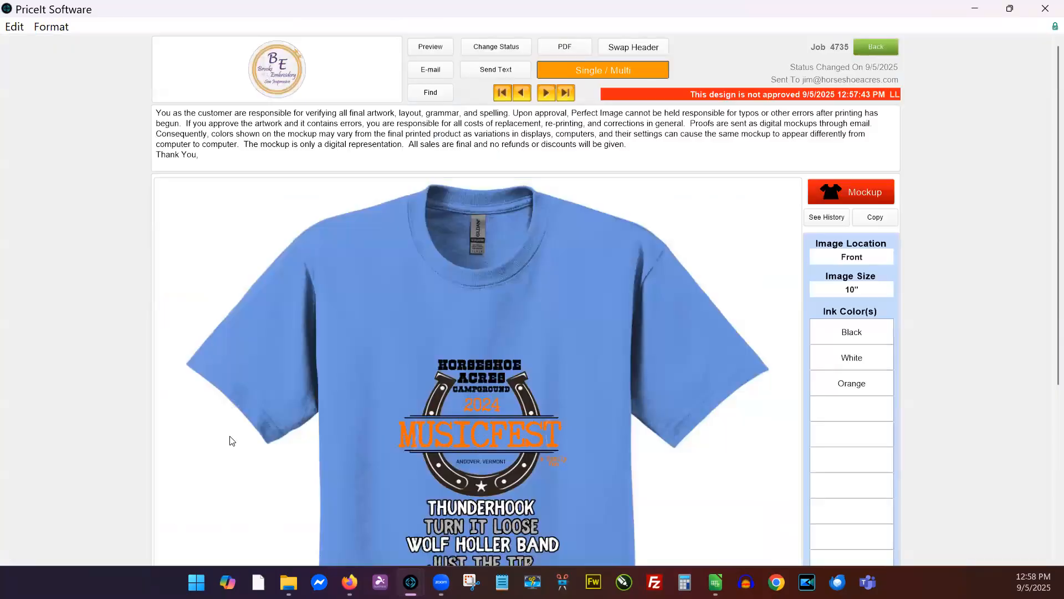
pyautogui.click(835, 221)
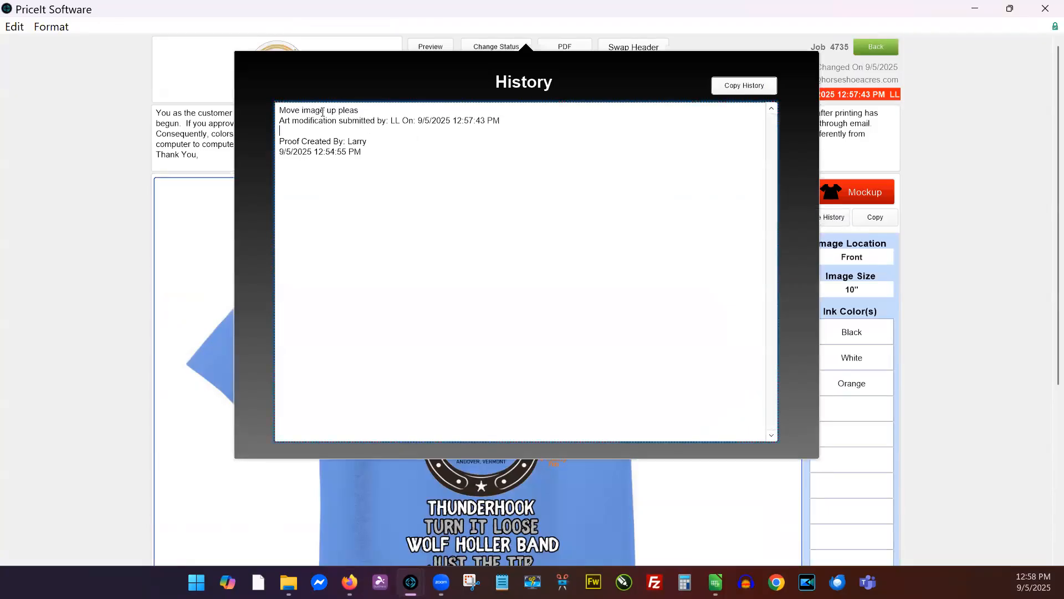
pyautogui.moveTo(290, 110); pyautogui.dragTo(542, 125)
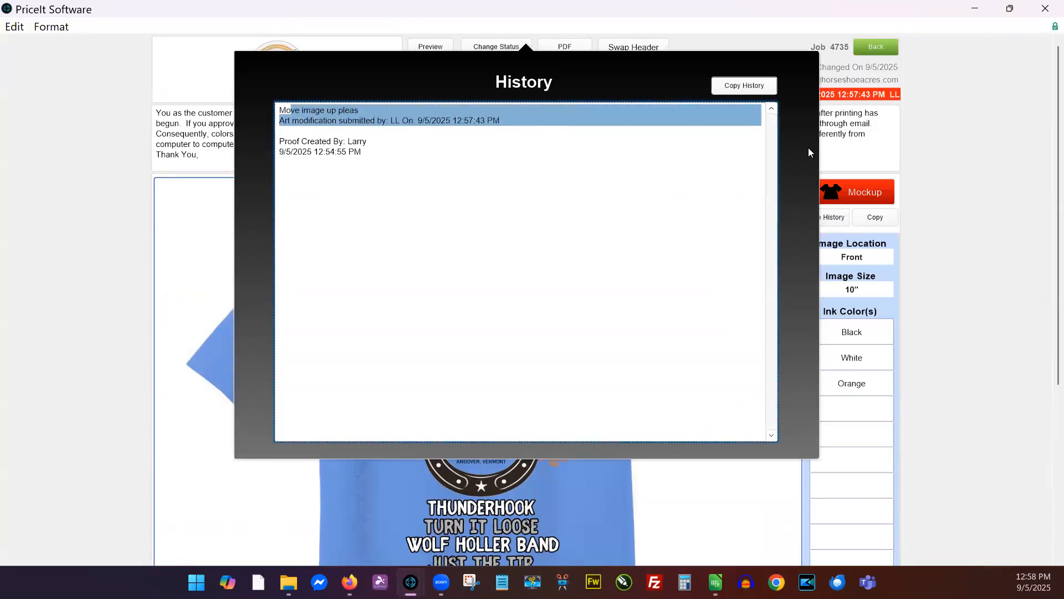
pyautogui.click(959, 177)
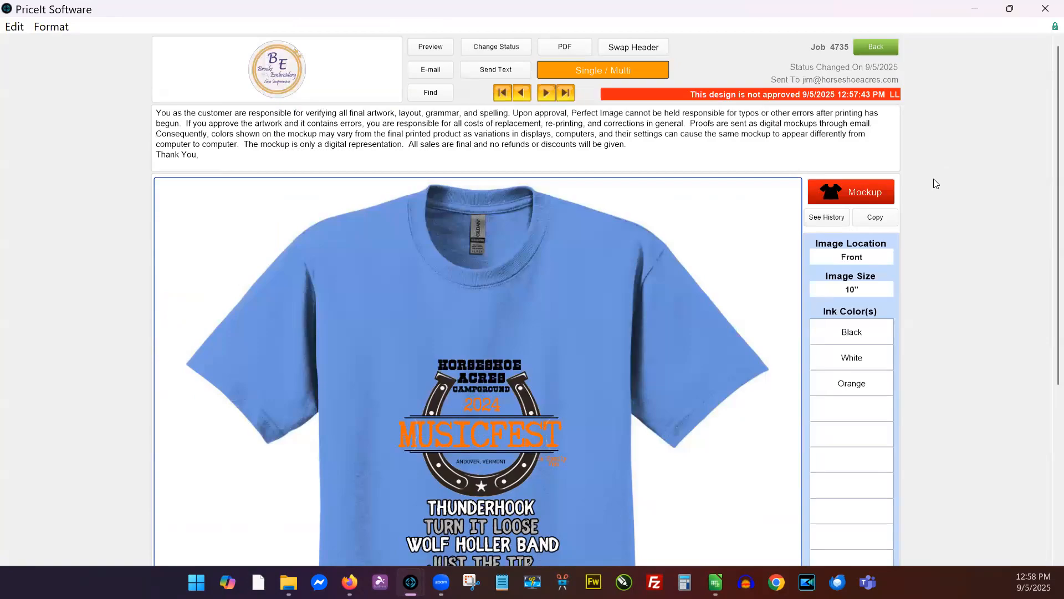
pyautogui.scroll(-1, 949, 299)
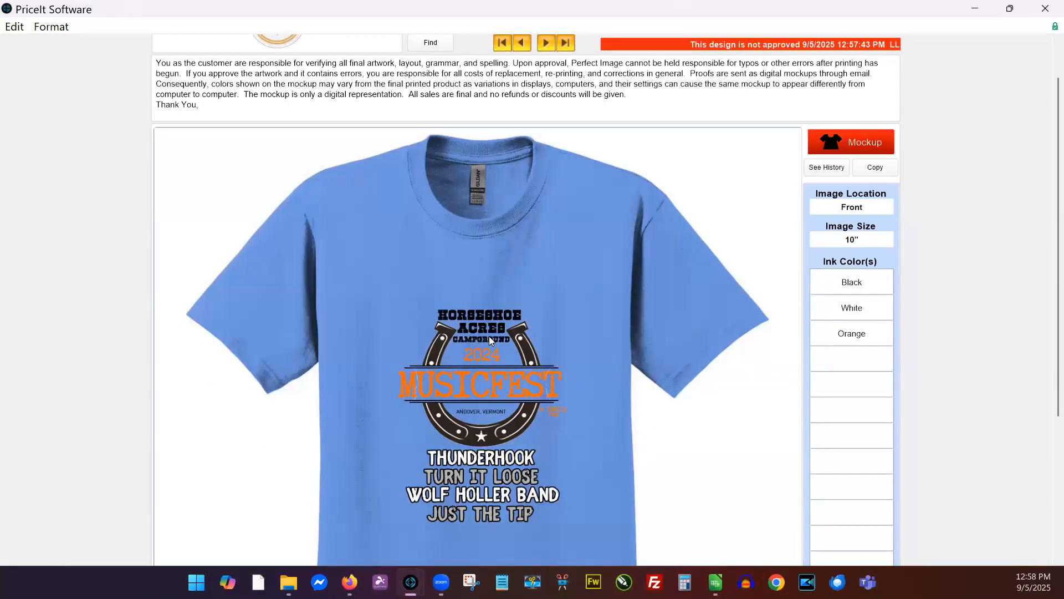
pyautogui.scroll(1, 489, 336)
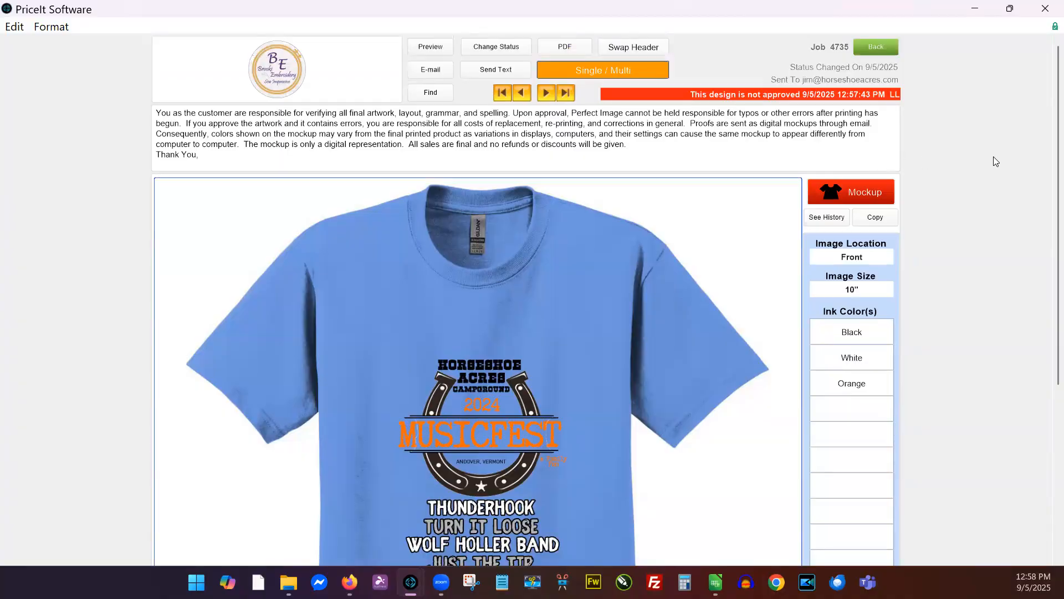